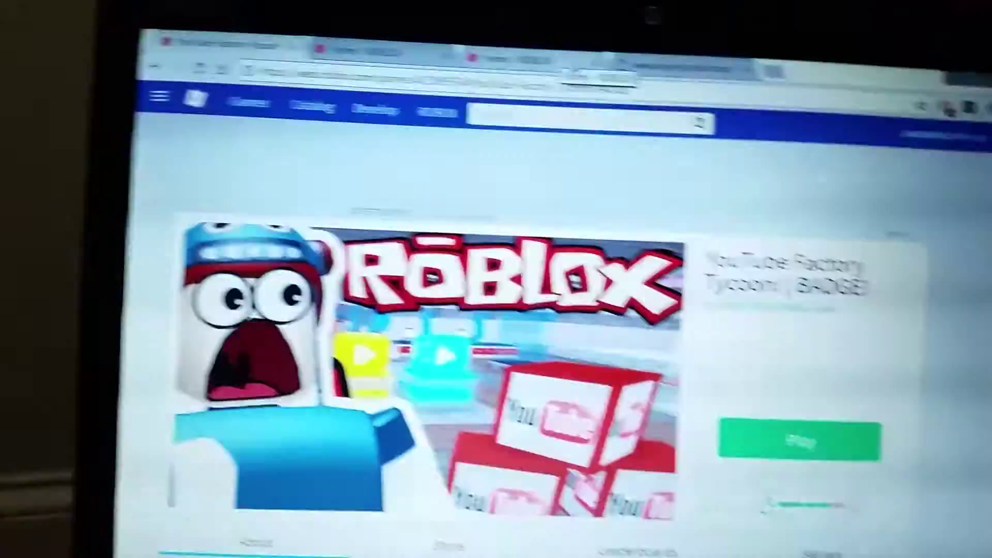
Step: Switch to the third 'Home - ROBLOX' tab showing the green-avatar account's home page
{"action": "key", "text": "ctrl+Tab"}
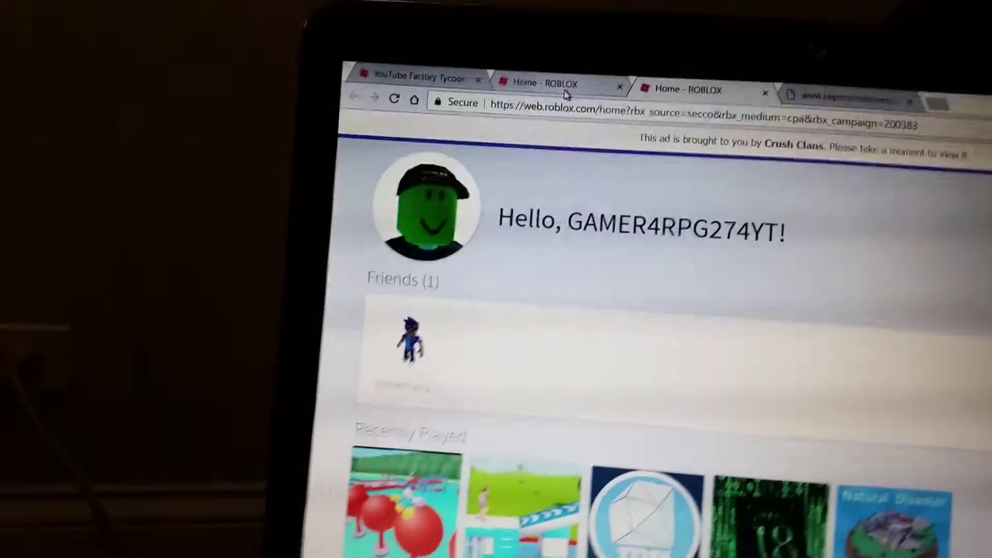
{"action": "left_click", "coordinate": [567, 92]}
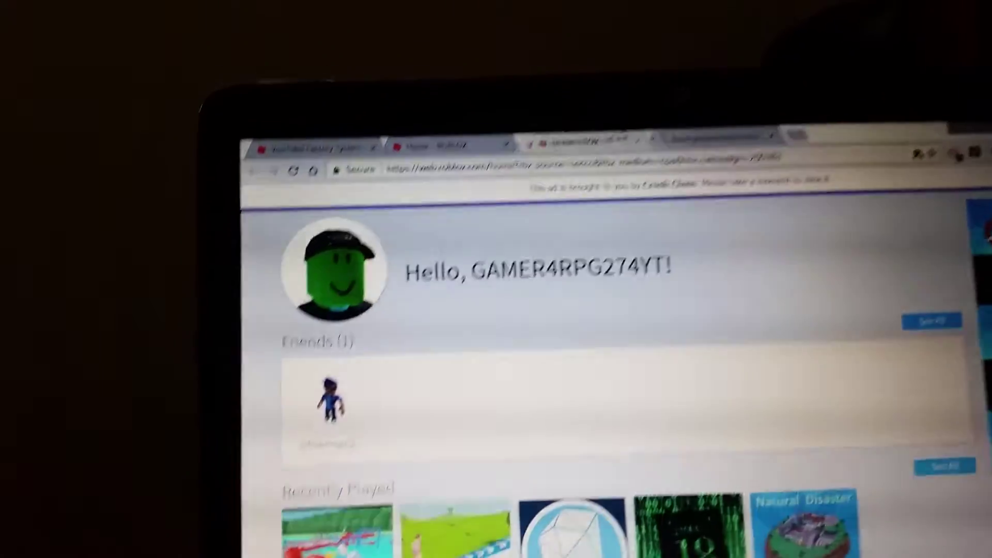
{"action": "left_click", "coordinate": [434, 135]}
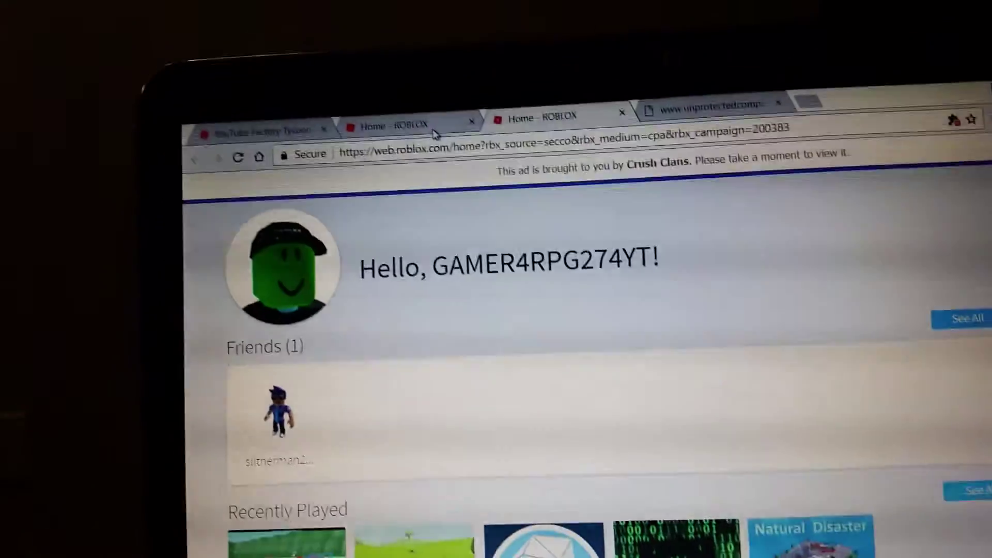
{"action": "left_click", "coordinate": [411, 125]}
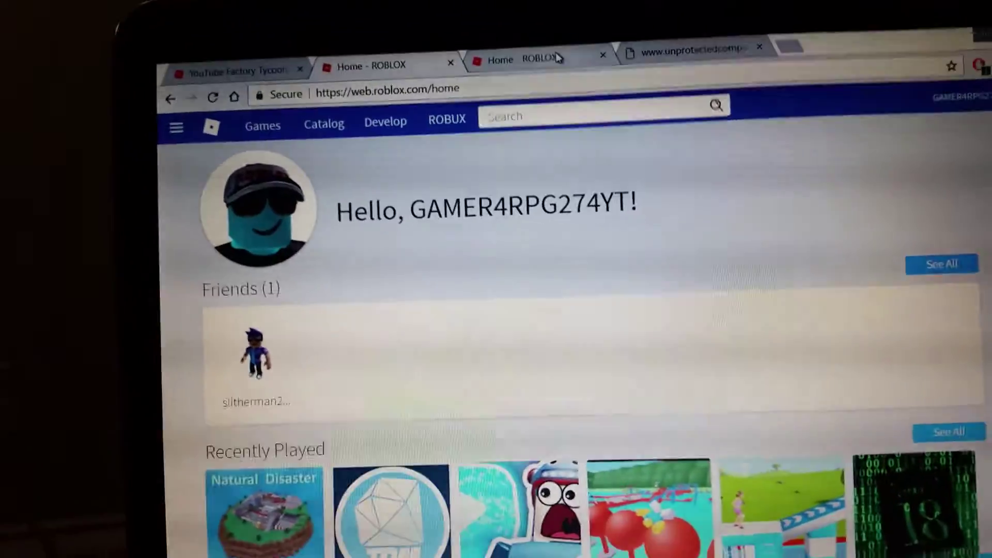
Step: Switch between the two 'Home - ROBLOX' tabs, ending on the blue sunglasses avatar's home page
{"action": "left_click", "coordinate": [557, 58]}
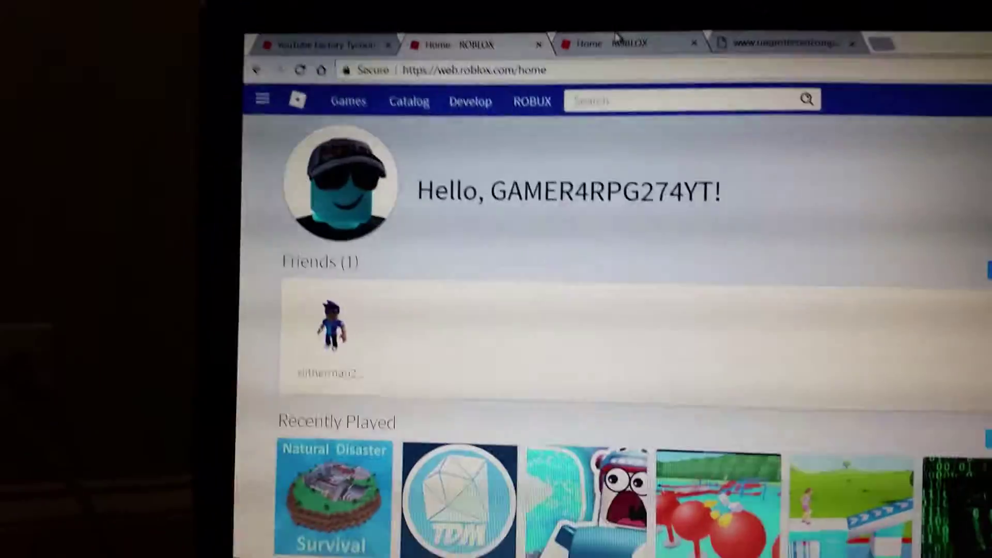
{"action": "left_click", "coordinate": [613, 61]}
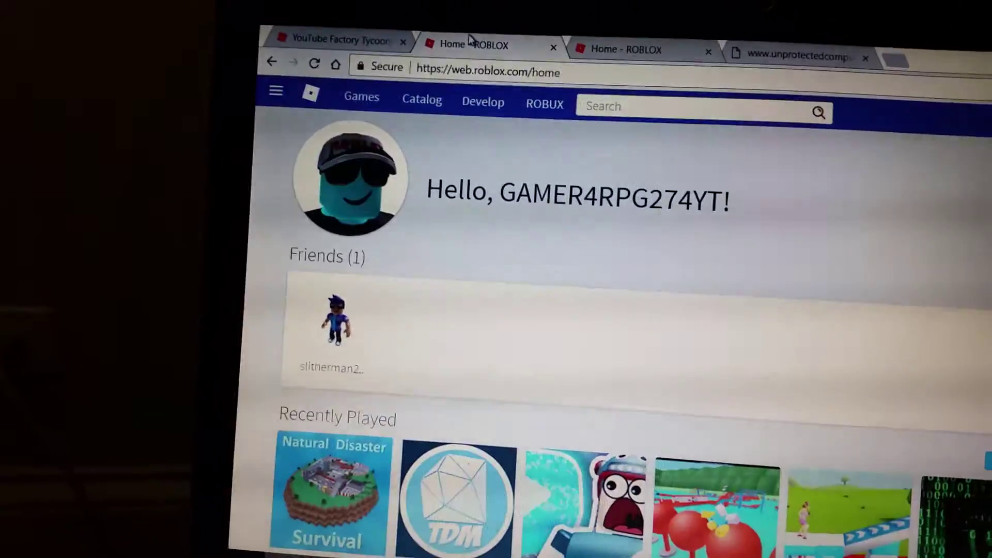
{"action": "scroll", "coordinate": [489, 219], "scroll_direction": "down", "scroll_amount": 2}
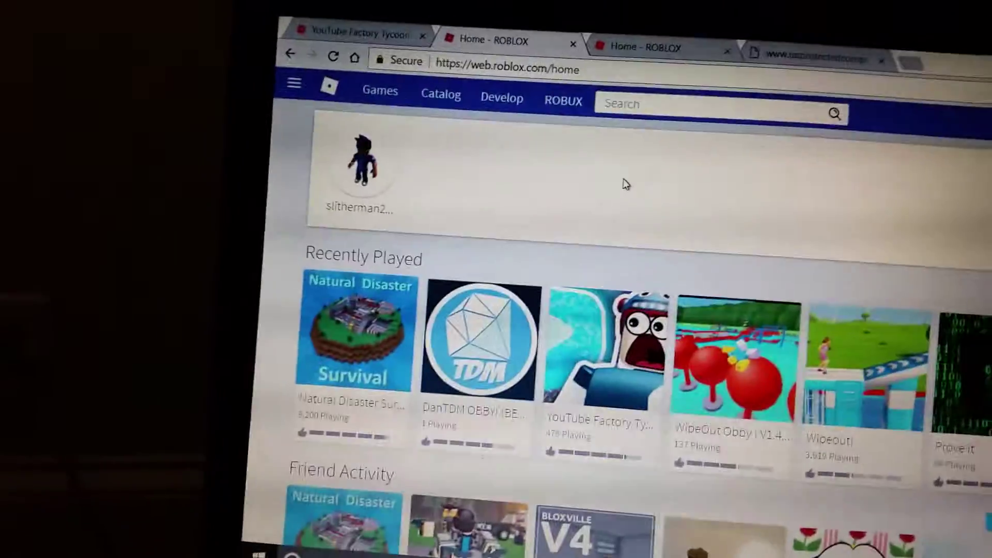
{"action": "scroll", "coordinate": [626, 184], "scroll_direction": "up", "scroll_amount": 2}
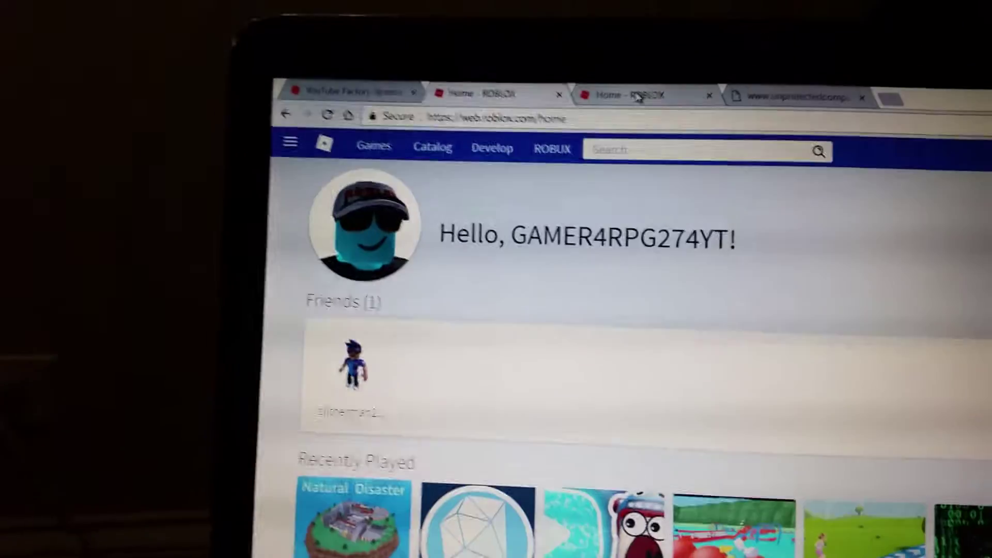